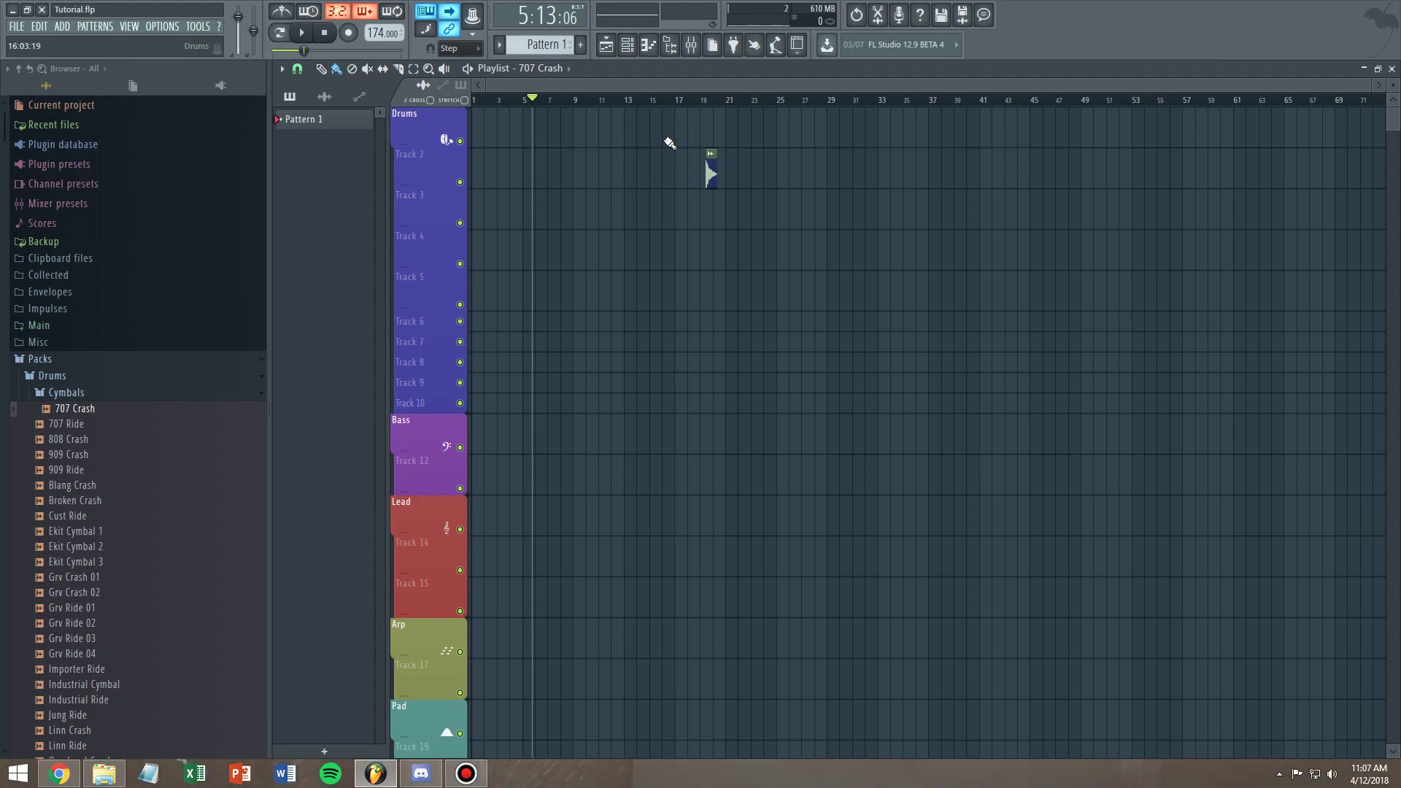
Step: Select the clip near bar 19 and mark a ruler time range starting at bar 9
left_click(711, 172)
left_click_drag(575, 99, 666, 102)
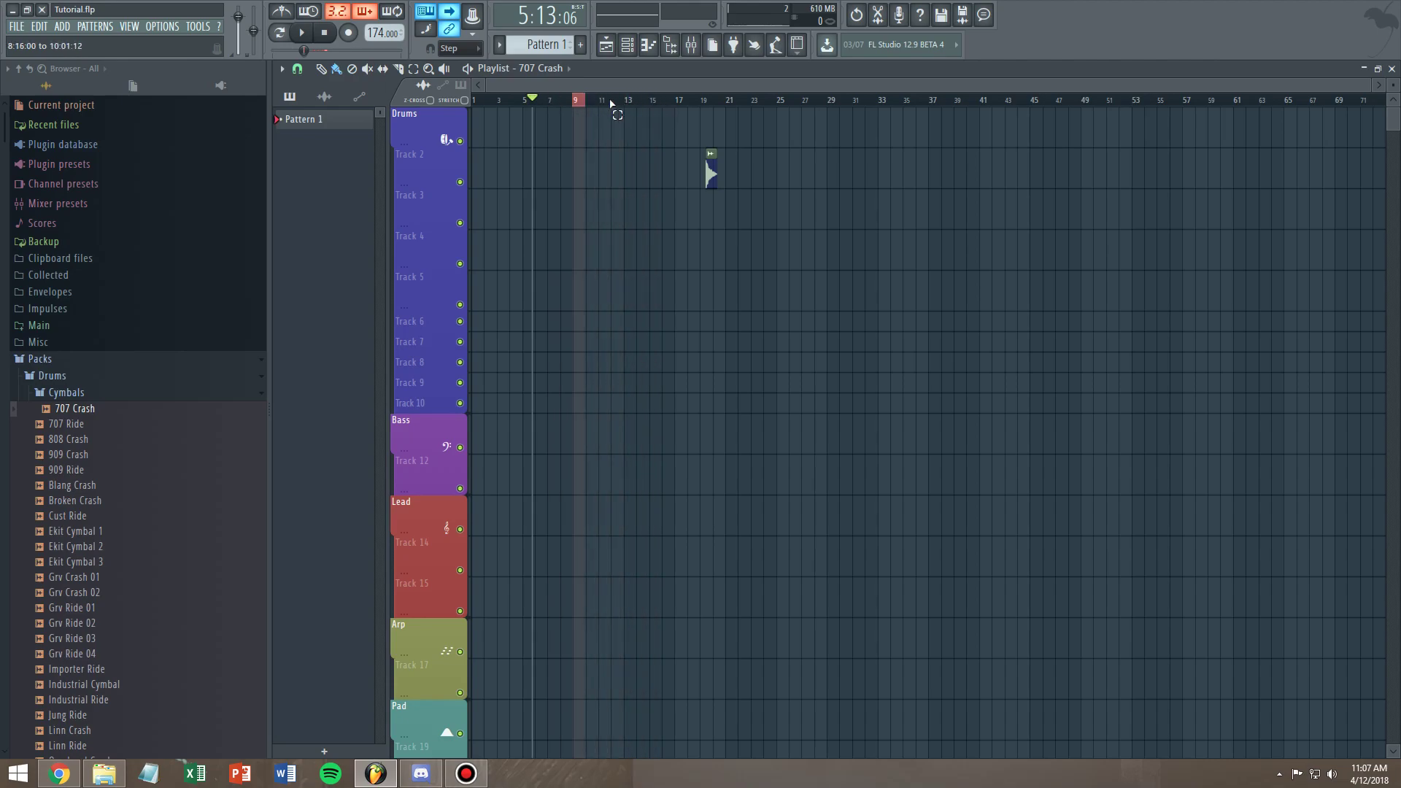
left_click_drag(575, 101, 663, 101)
Step: Put the song position at bar 9 and shorten the time range to end near bar 11
left_click(575, 100)
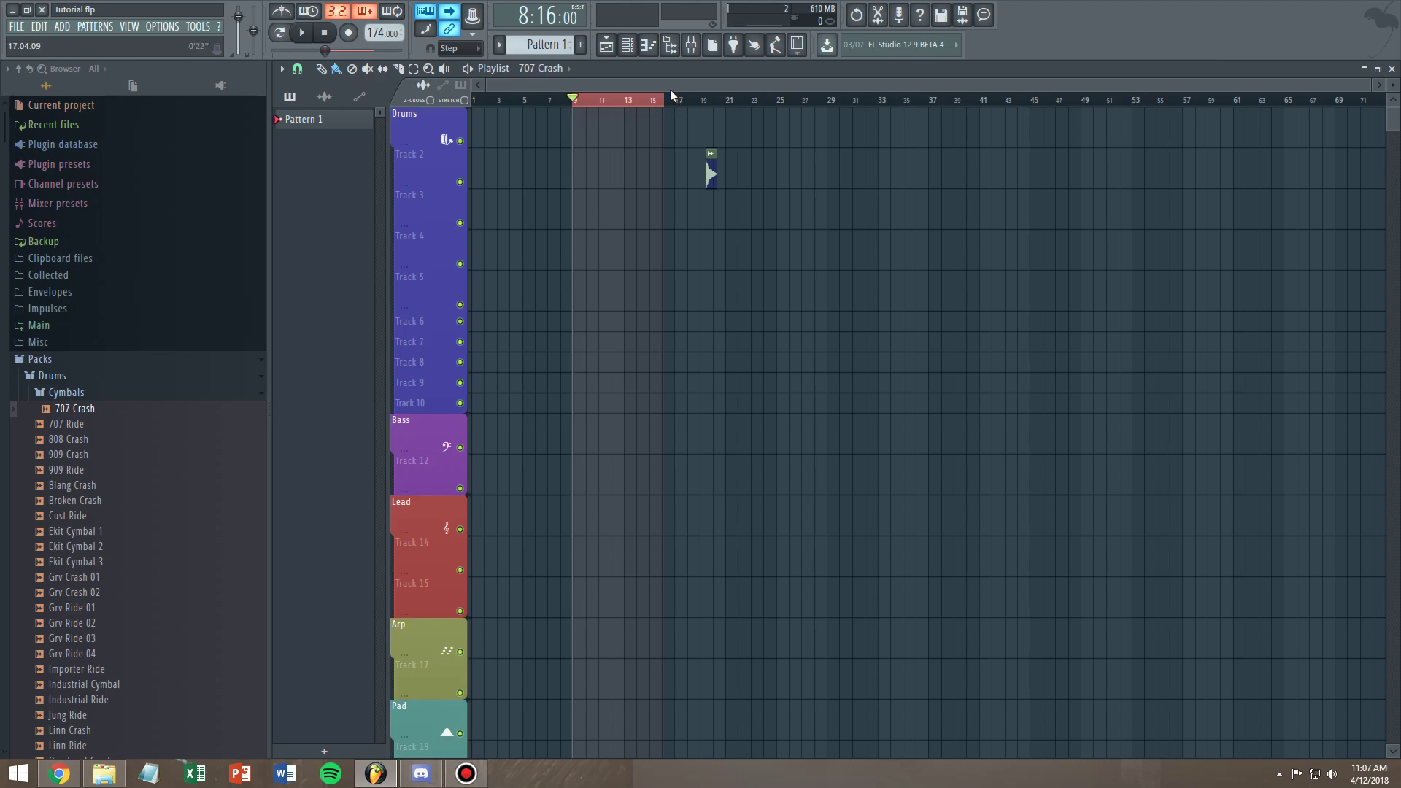
left_click_drag(667, 102, 582, 106)
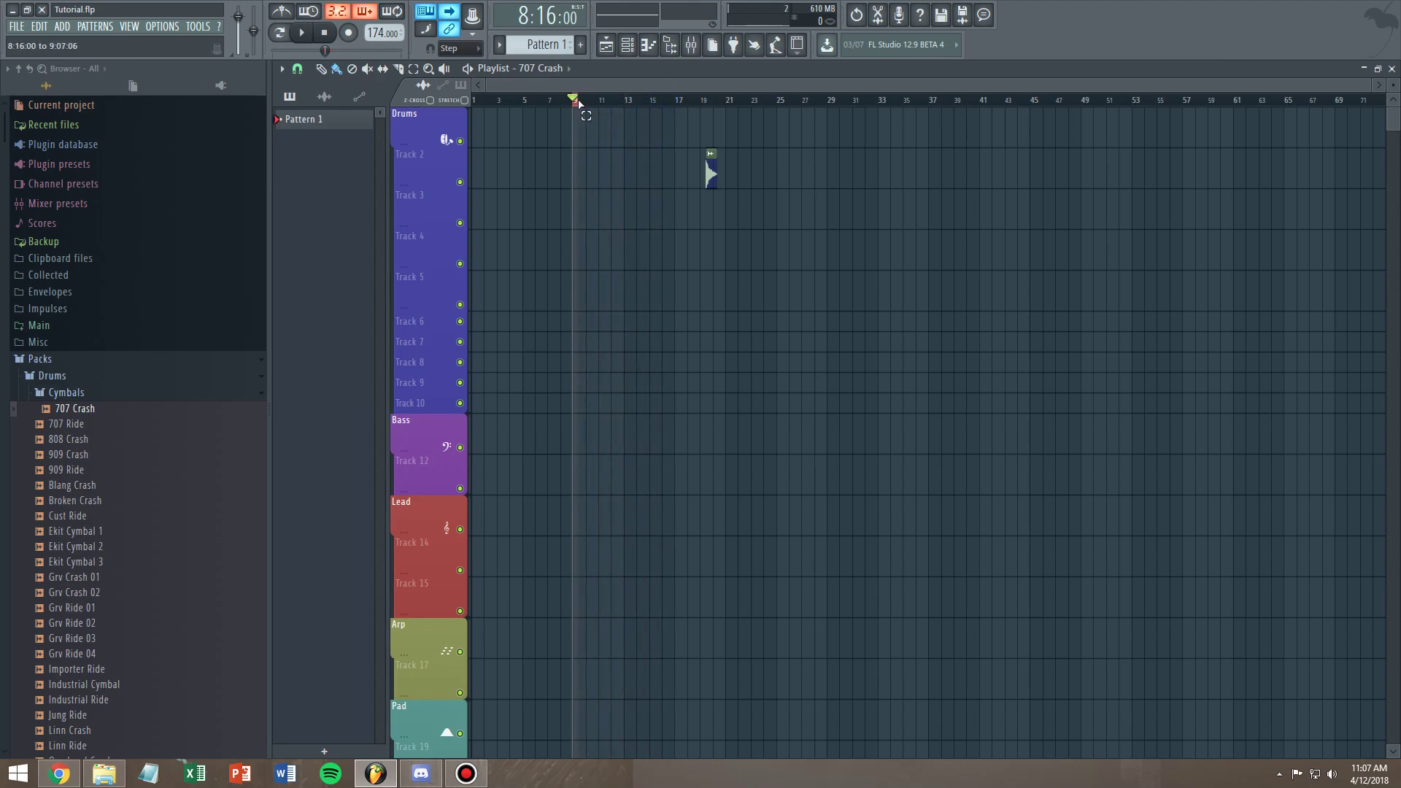
left_click_drag(581, 103, 619, 102)
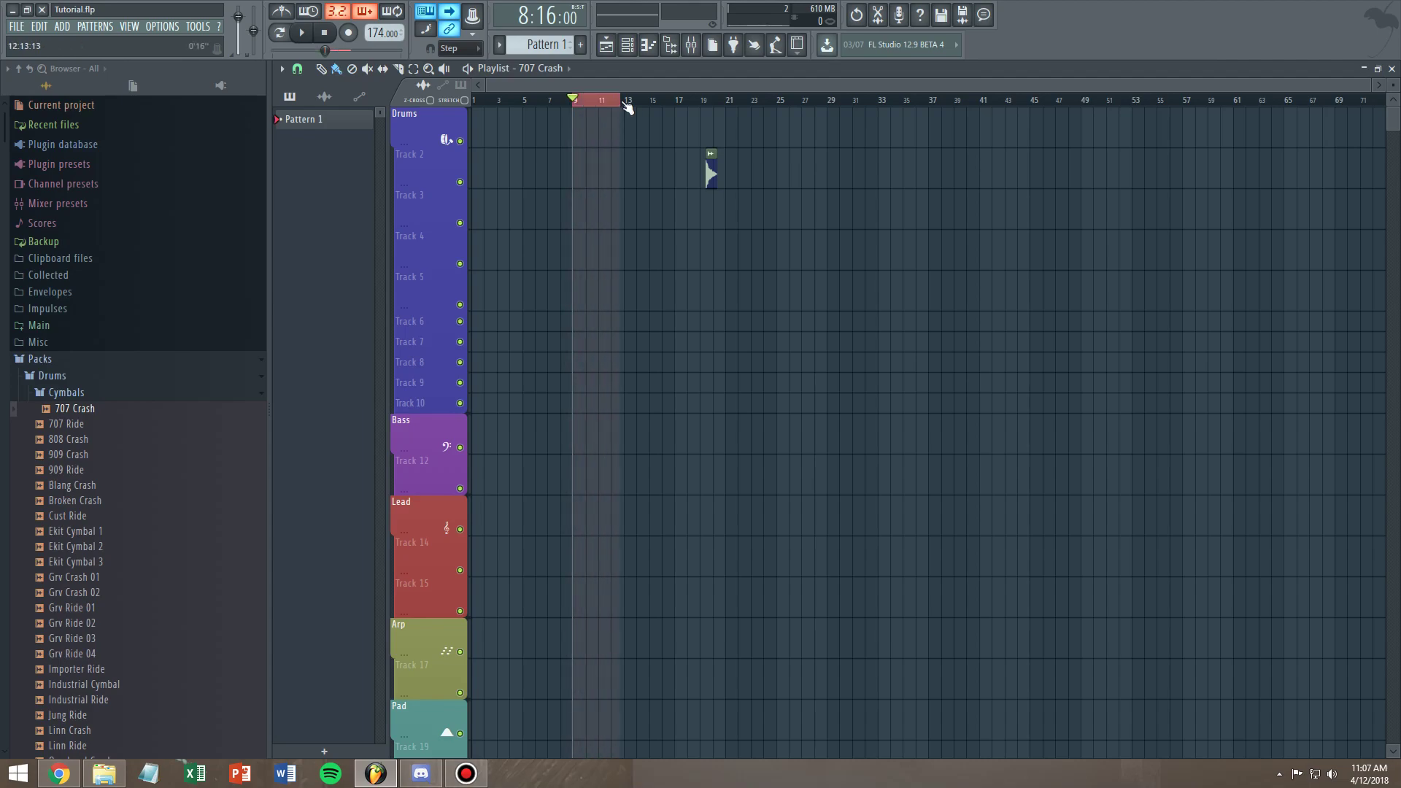
Step: Start playback, resize the looped range near bar 10, then double-click the ruler to clear it
left_click(310, 35)
left_click_drag(618, 101, 577, 107)
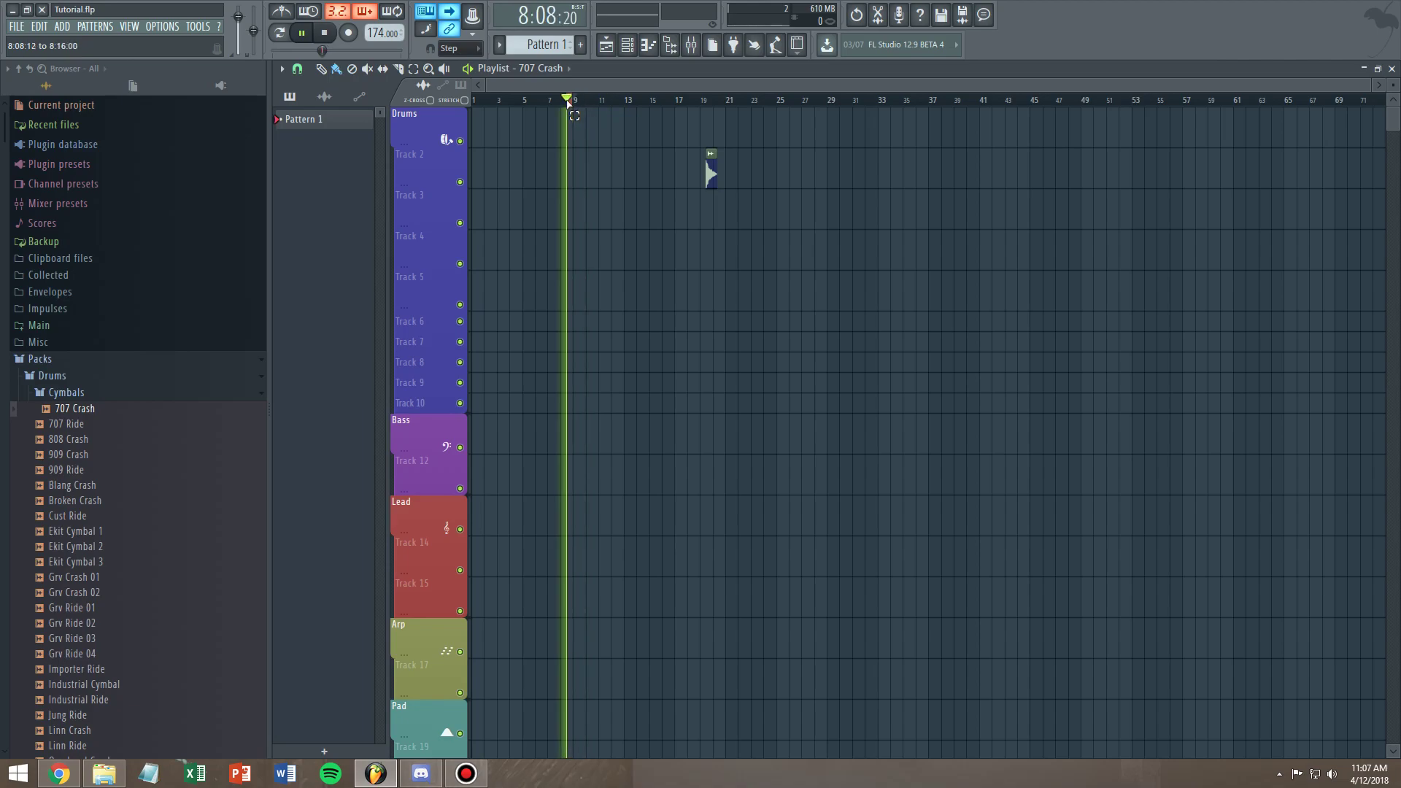
left_click_drag(577, 106, 613, 110)
double_click(621, 109)
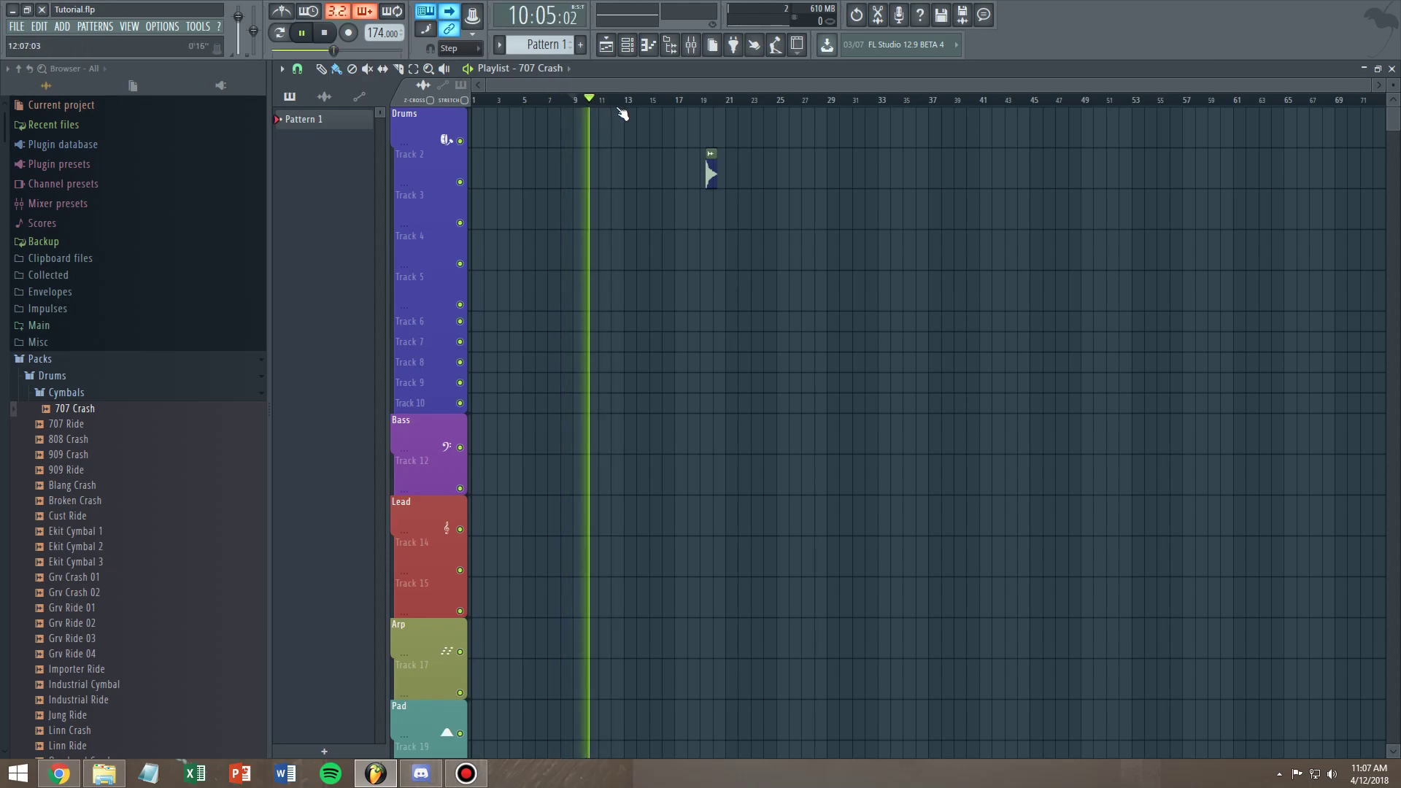